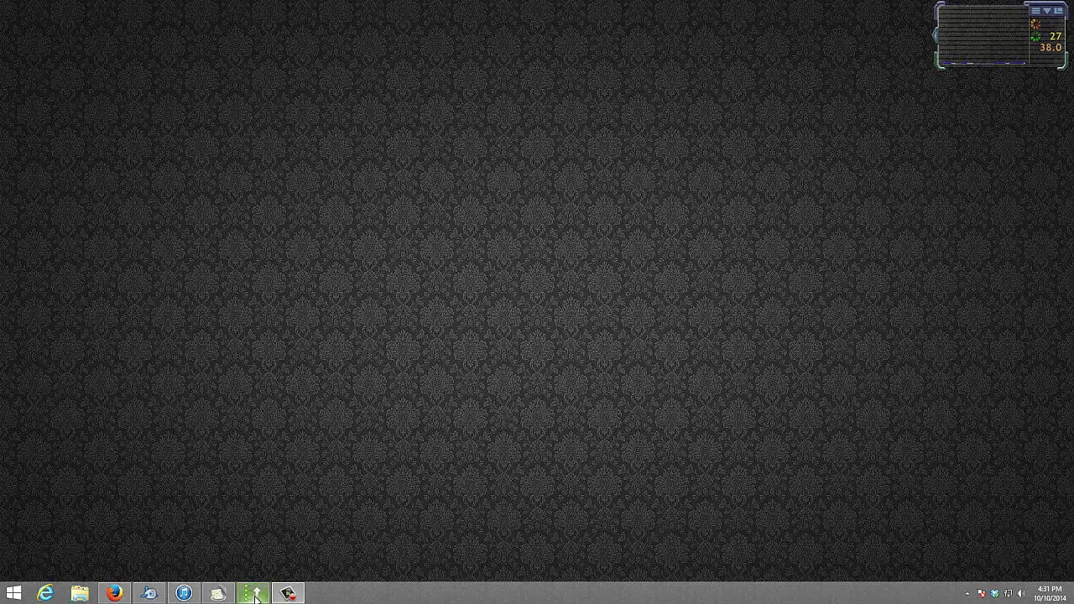
Step: Bring up the preview of the running GSA Search Engine Ranker window from the taskbar
mouse_move(256, 597)
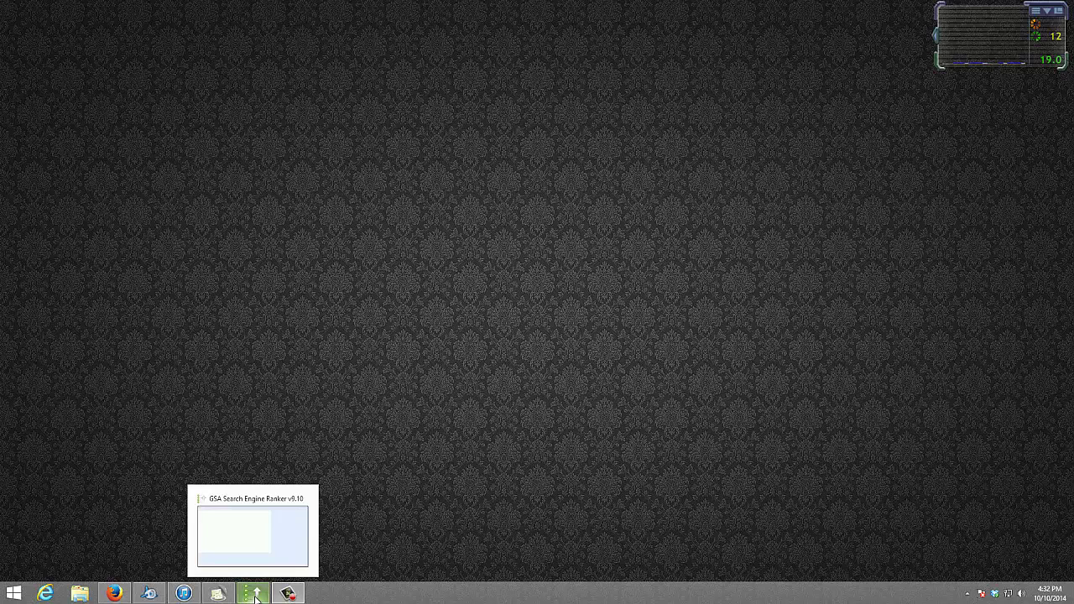
Step: Restore the GSA window, move it higher on screen, and open the Options settings
left_click(256, 596)
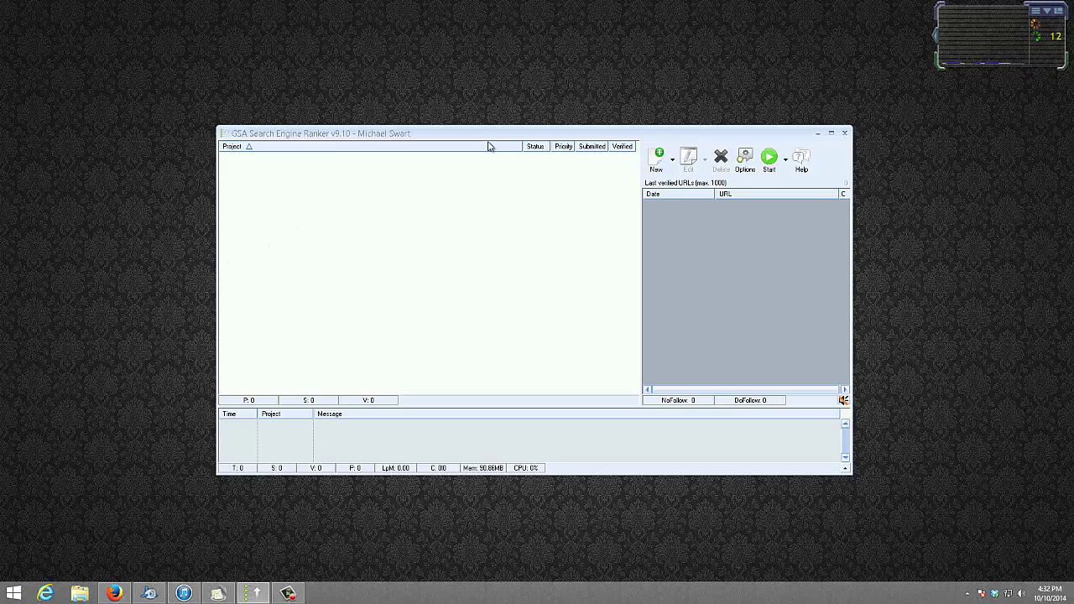
left_click_drag(491, 136, 501, 69)
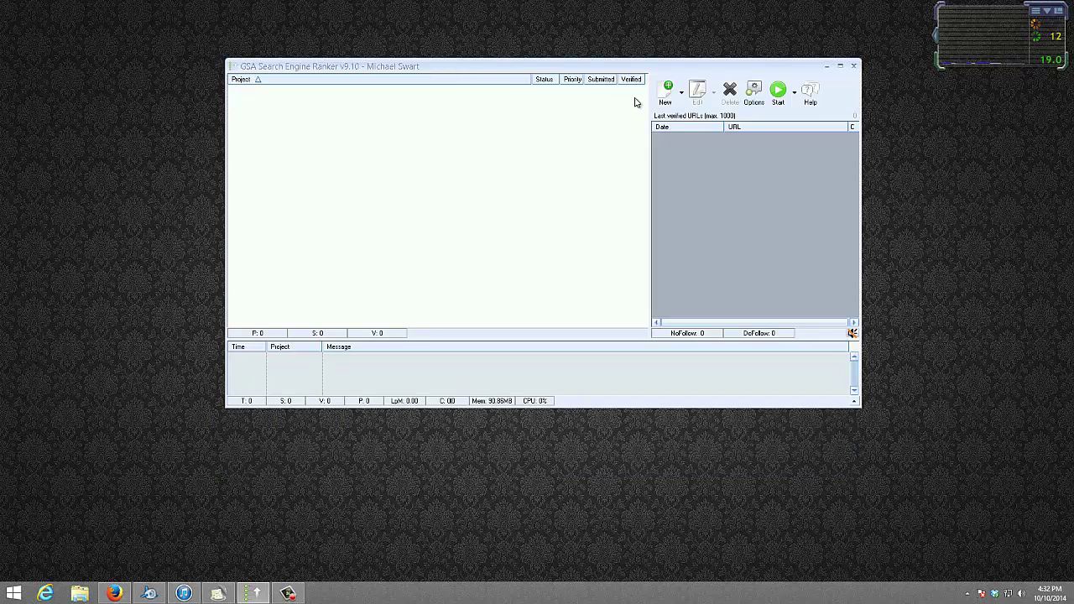
left_click(754, 92)
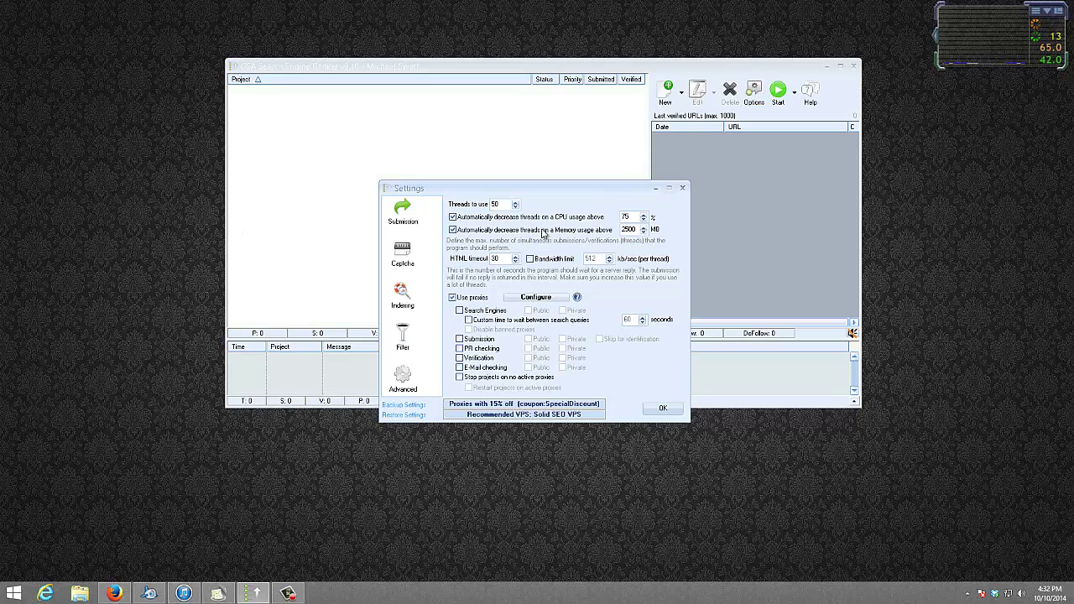
left_click(80, 593)
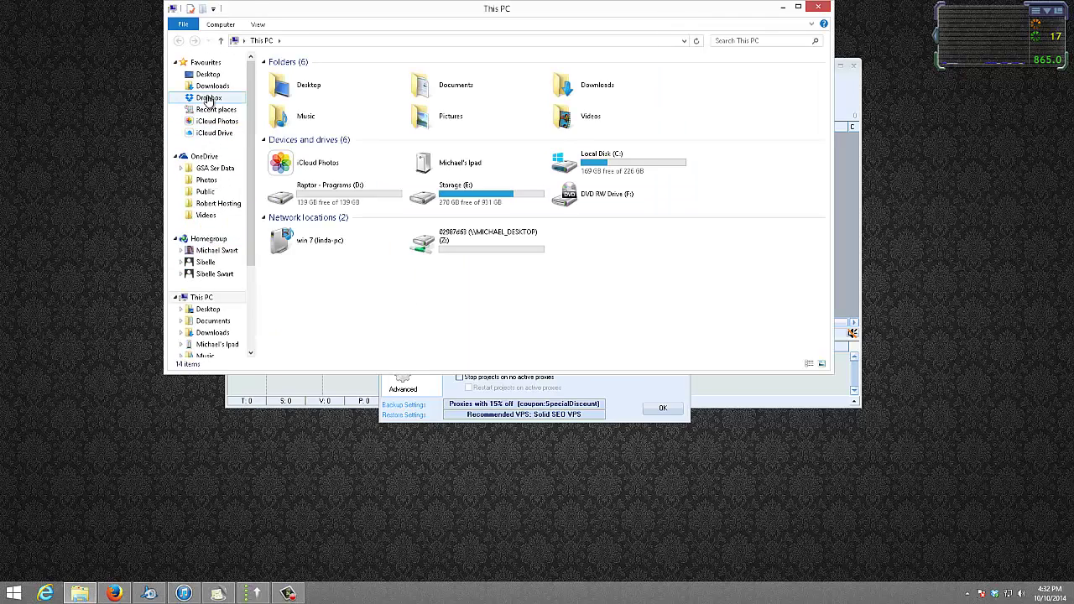
left_click(208, 98)
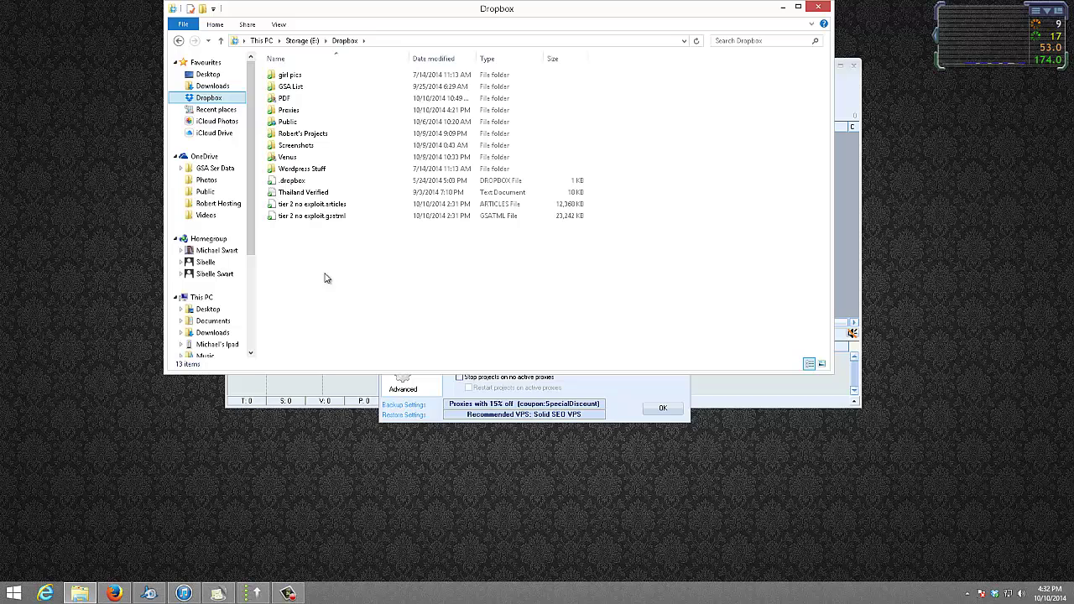
double_click(287, 112)
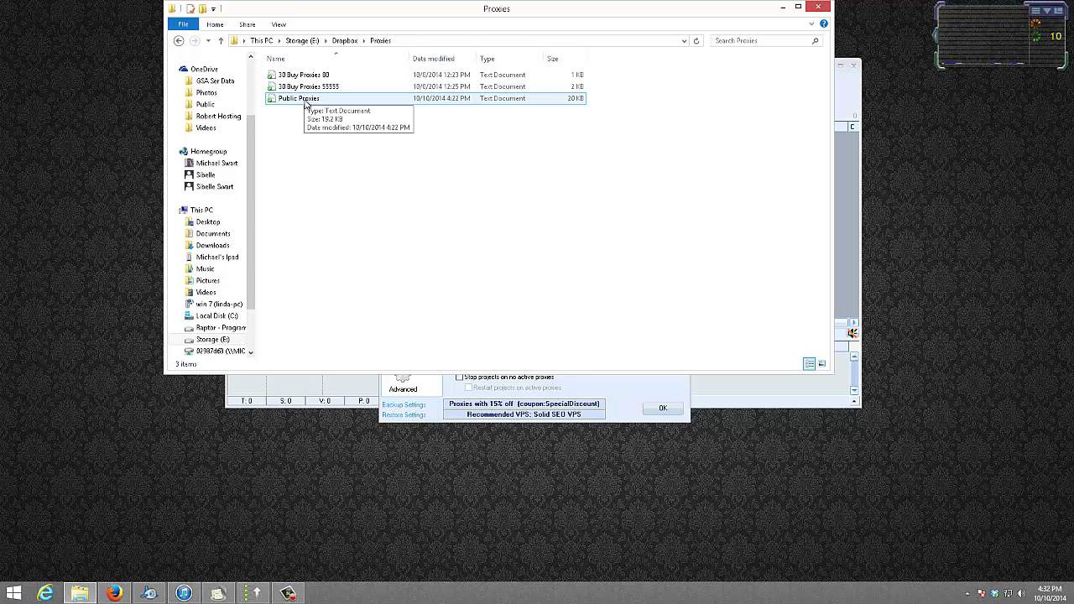
left_click(415, 218)
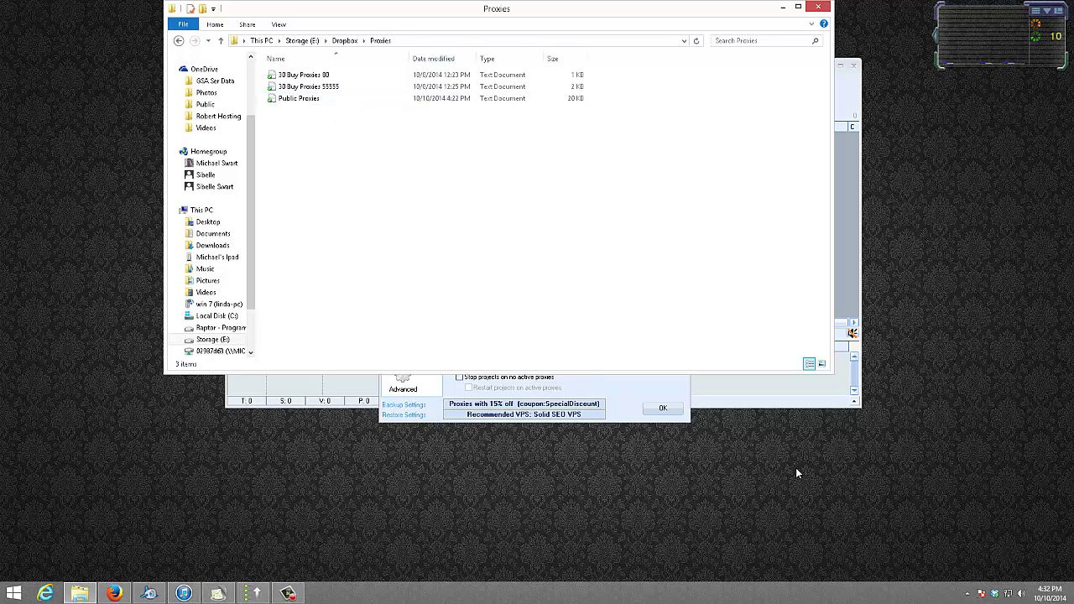
left_click(301, 99)
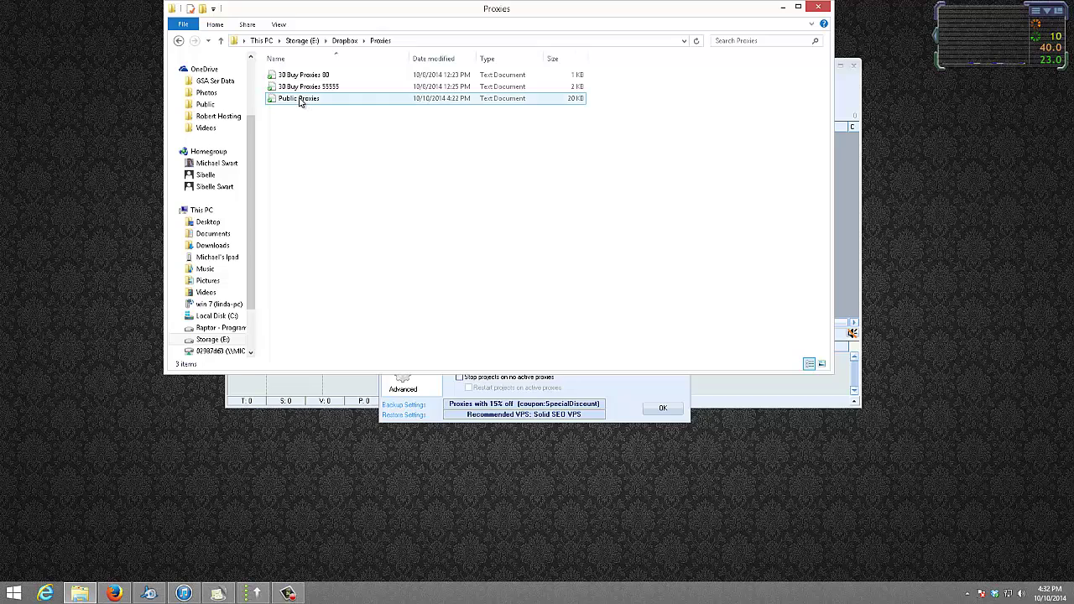
double_click(301, 99)
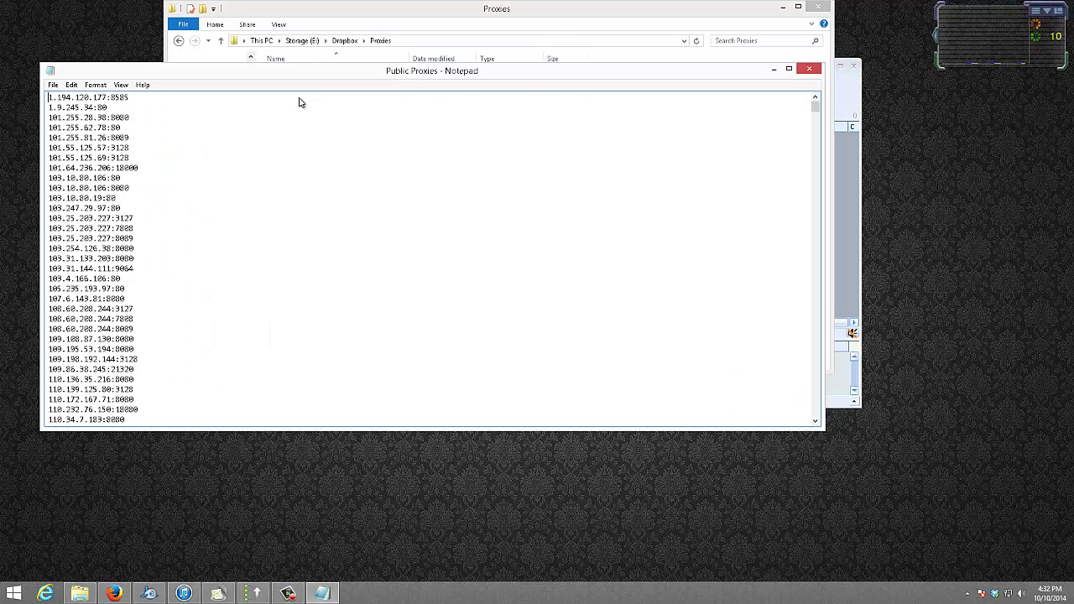
left_click(810, 70)
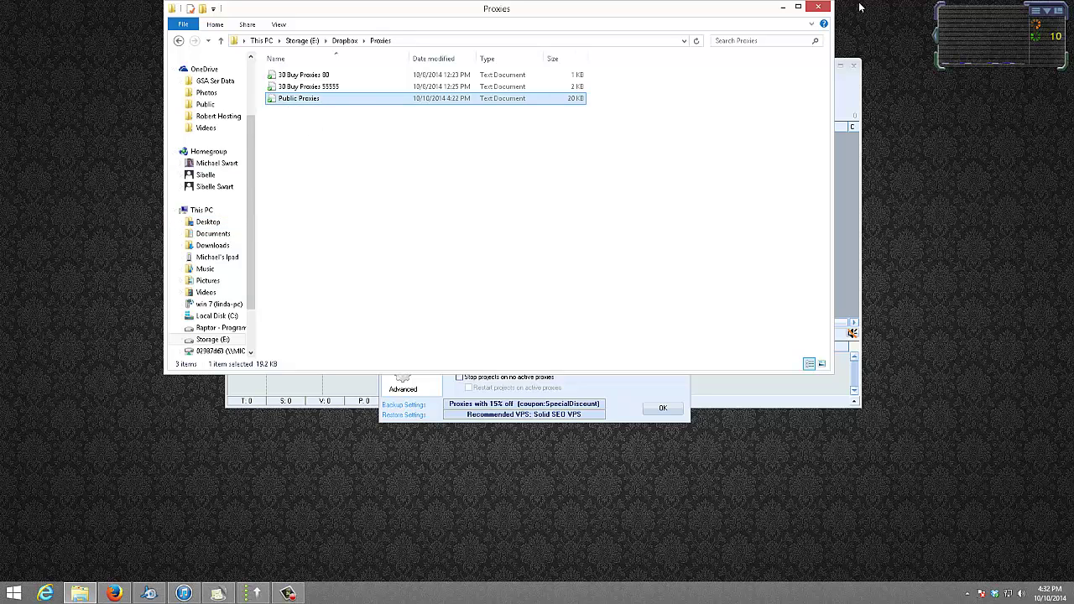
Step: Close the file browser and open the Configure proxy list from the Submission settings page
left_click(821, 8)
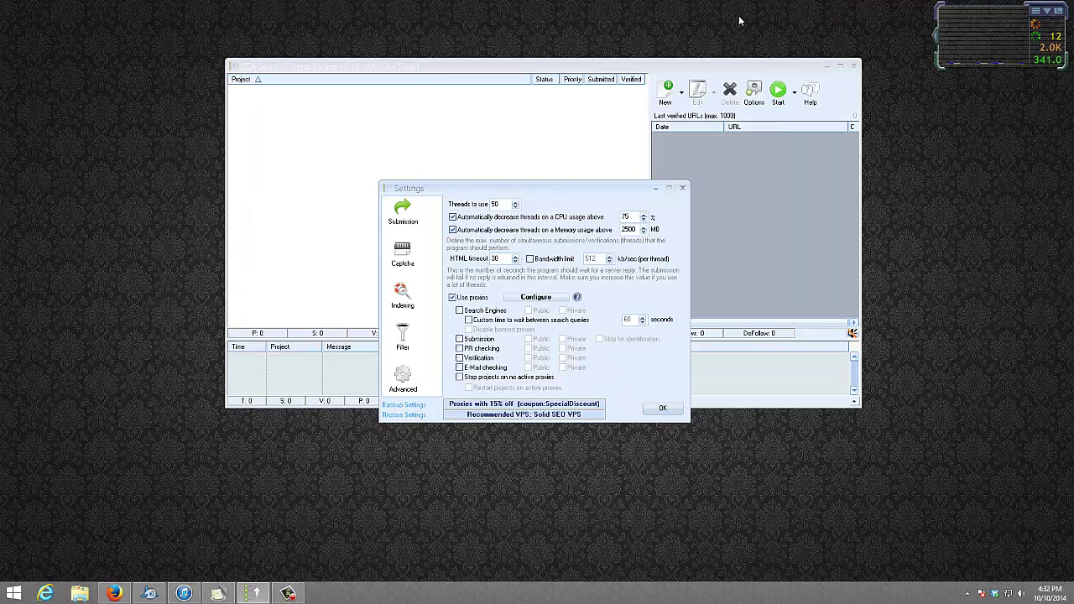
left_click(404, 377)
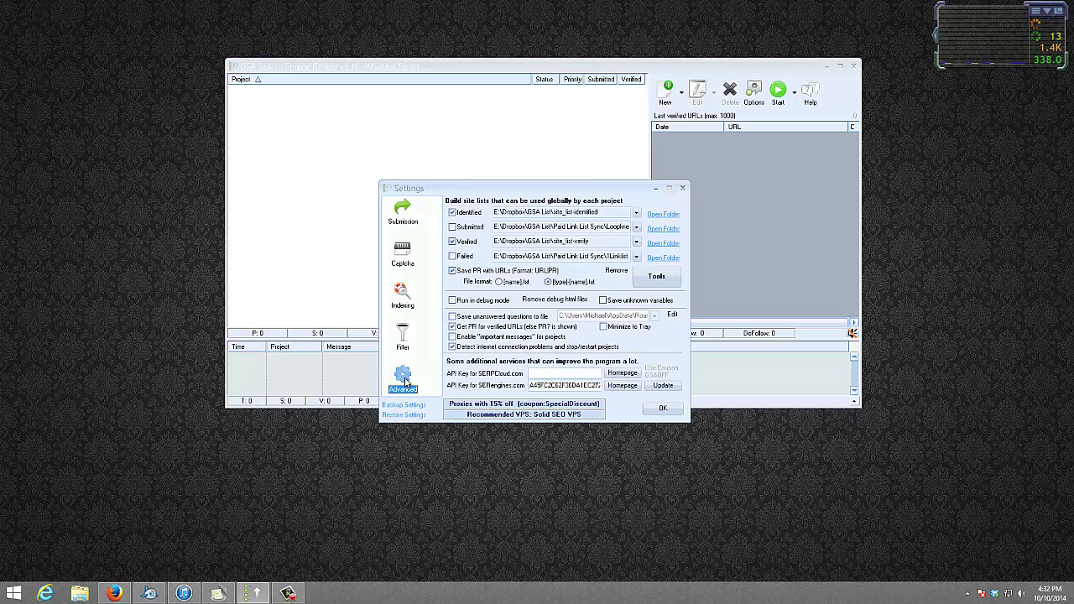
left_click(403, 212)
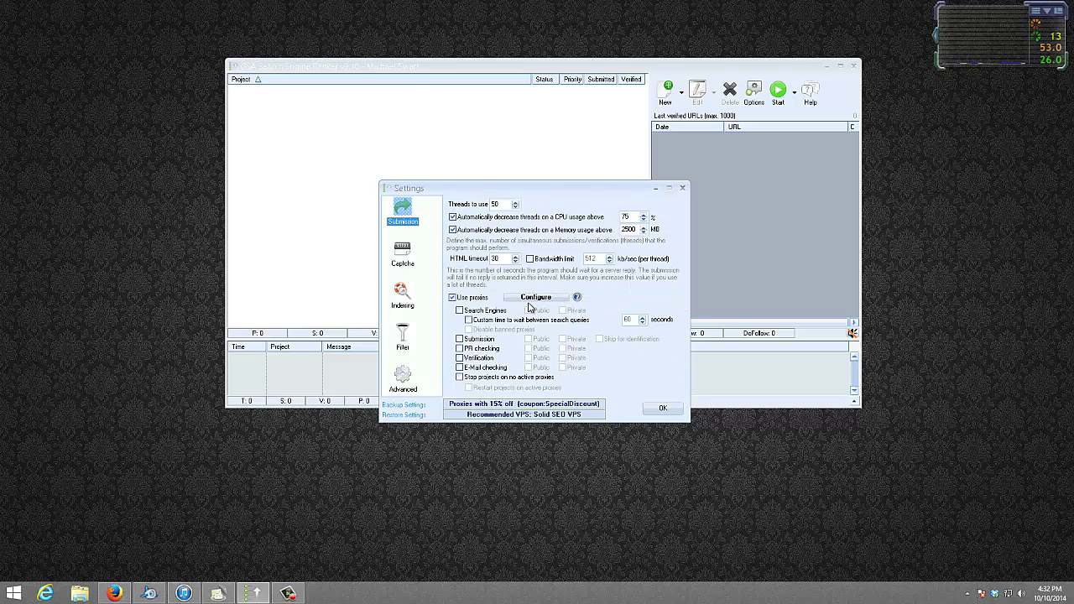
left_click(532, 298)
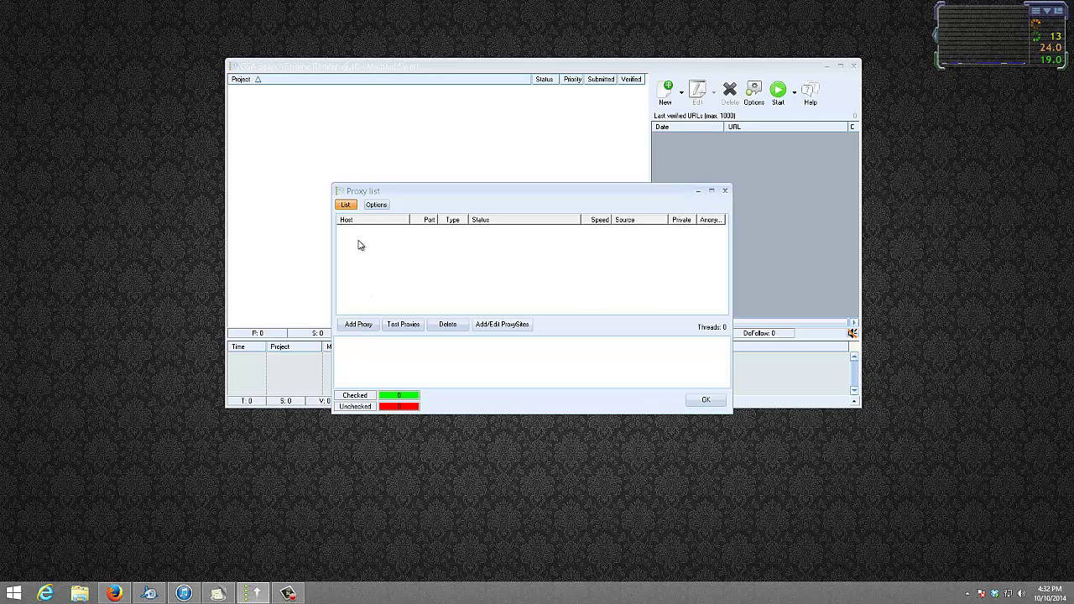
Step: Open Proxy Finder and uncheck every existing proxy source site
left_click(506, 327)
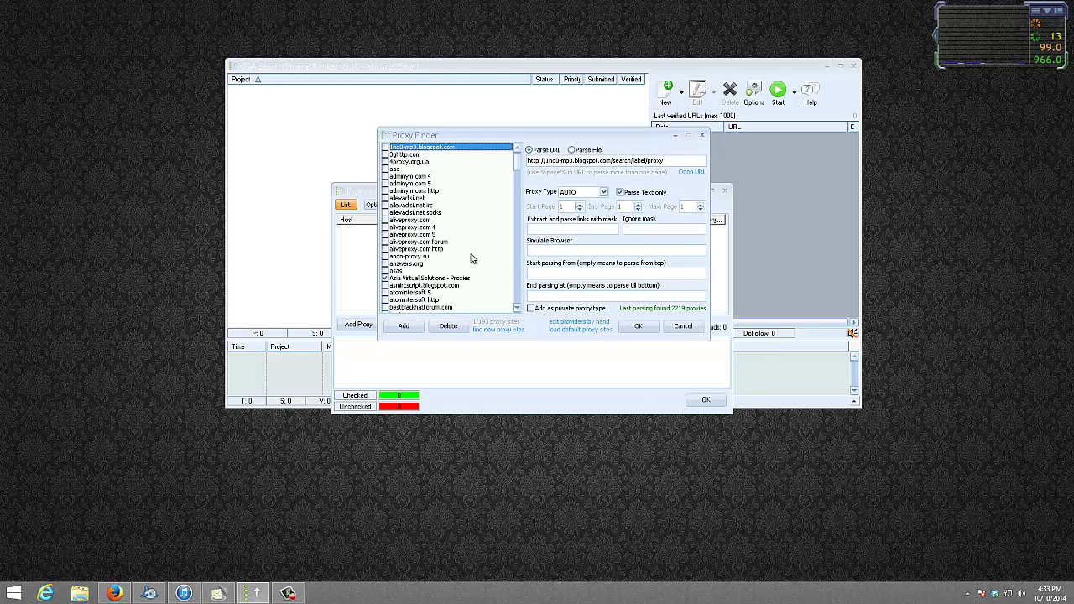
right_click(467, 192)
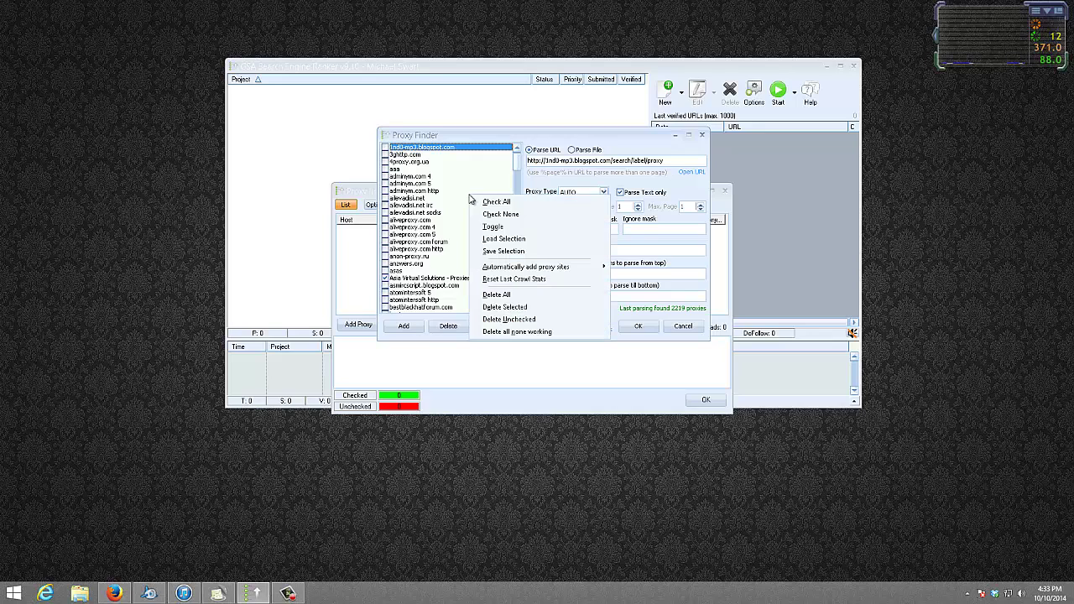
left_click(508, 216)
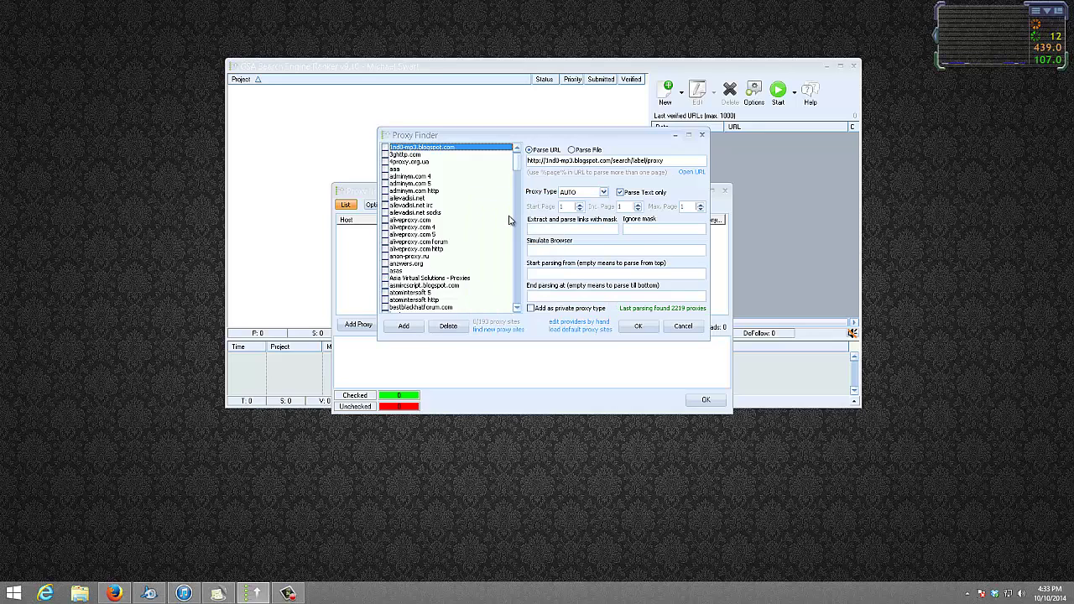
left_click(573, 151)
left_click(530, 151)
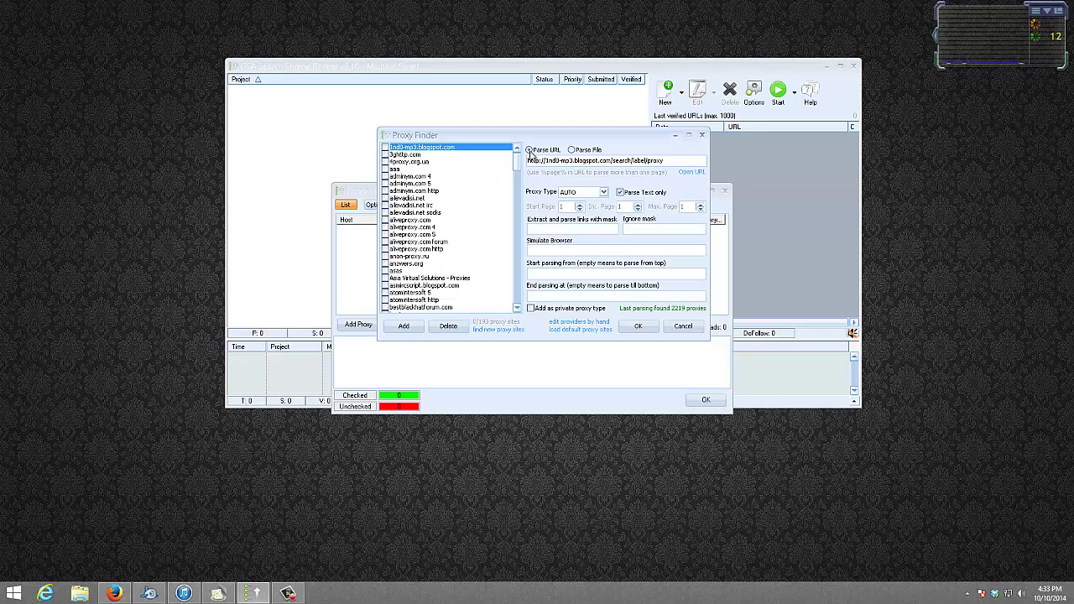
Step: Add a single proxy source named 'Asia Virtual Solutions Proxies'
left_click(404, 327)
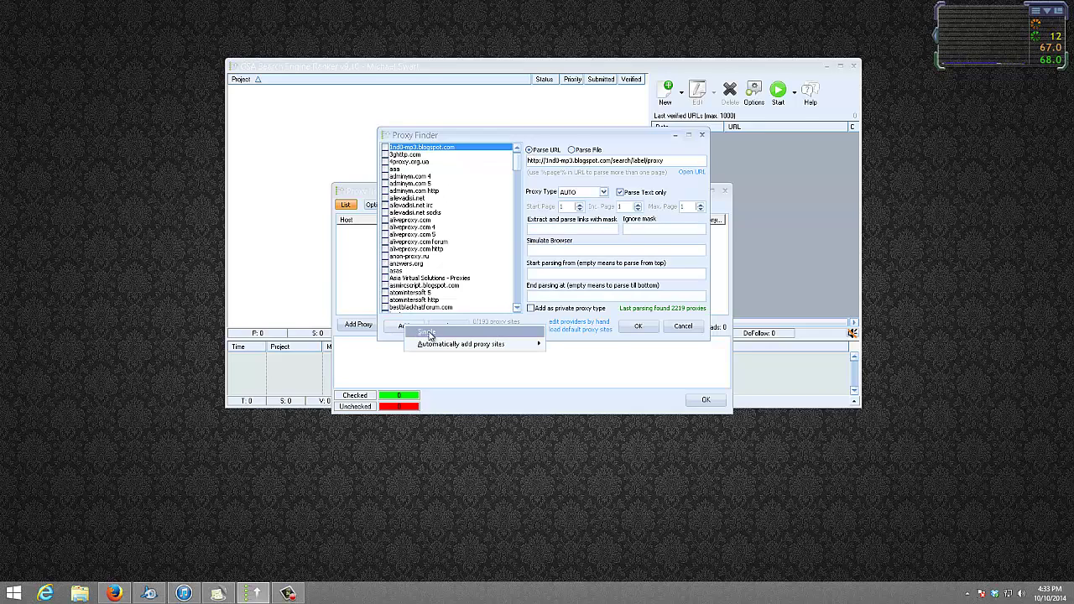
left_click(429, 334)
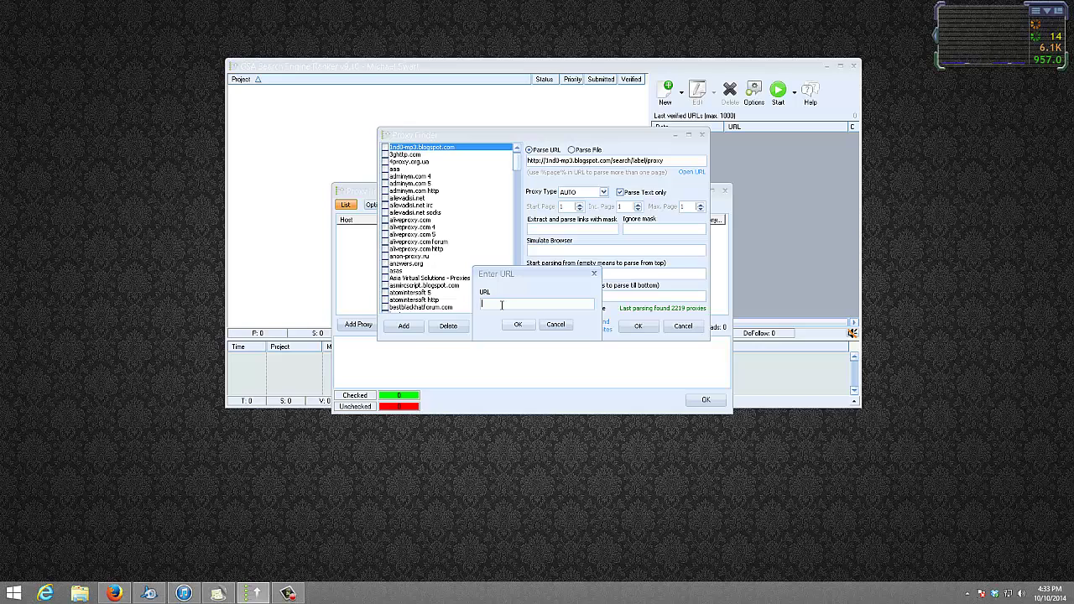
type("Asia Virtual Solutions Proxies")
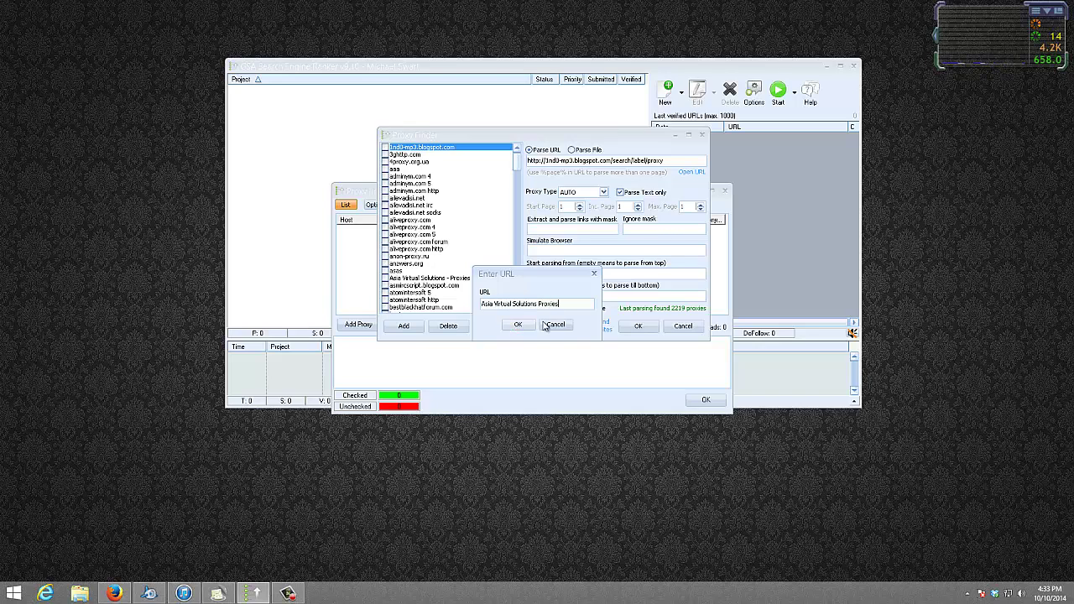
left_click(513, 325)
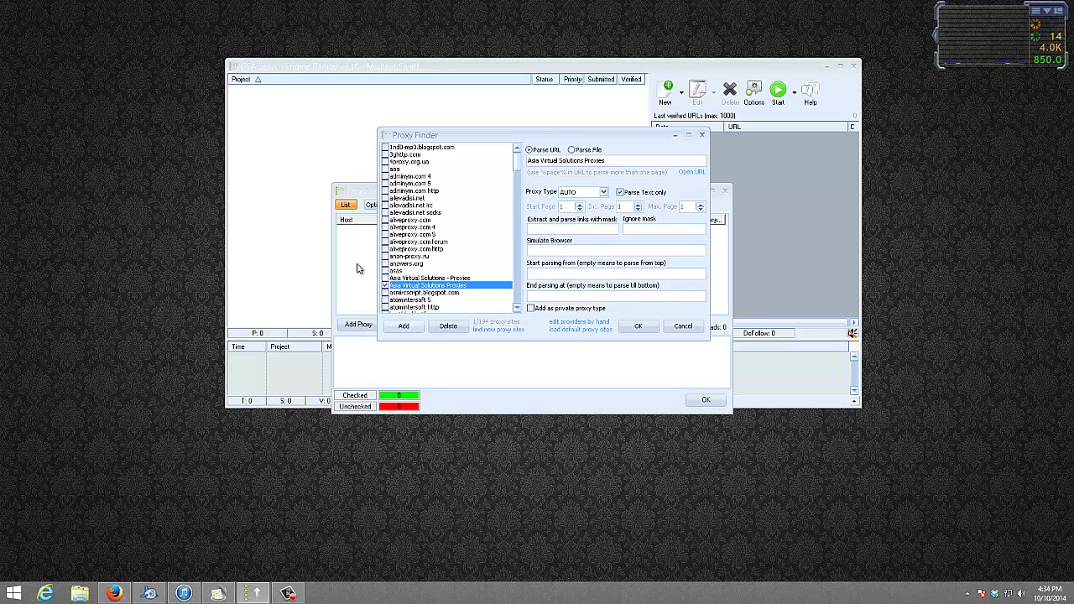
left_click(602, 195)
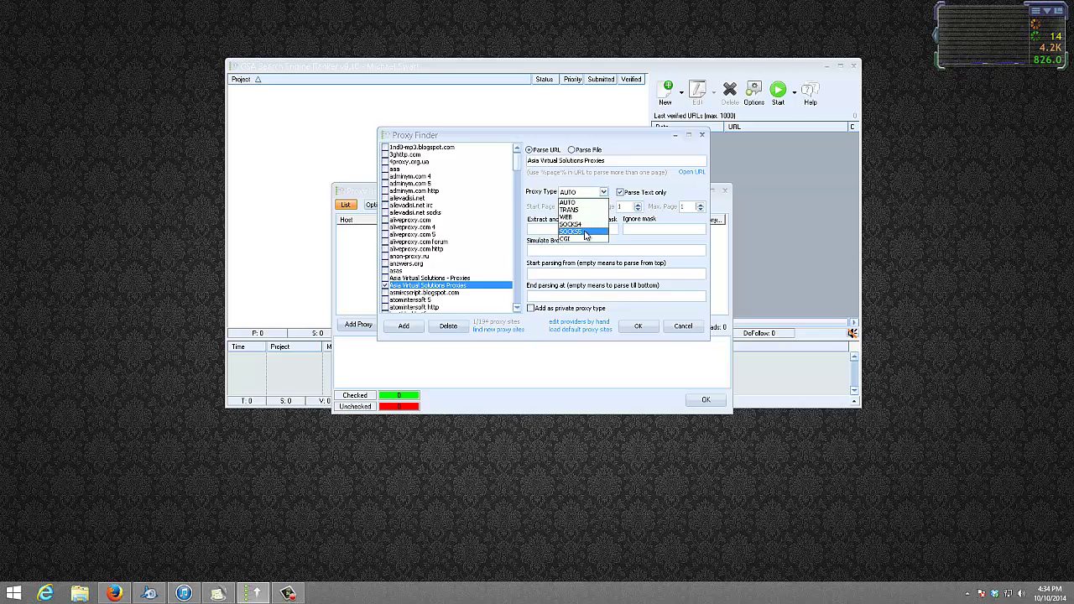
left_click(586, 239)
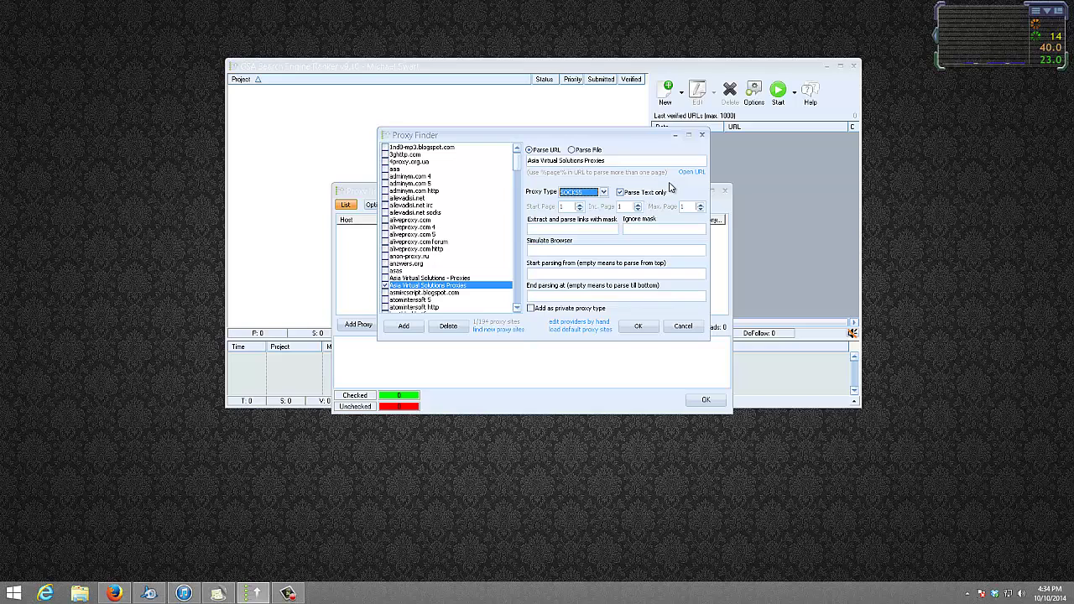
left_click(604, 194)
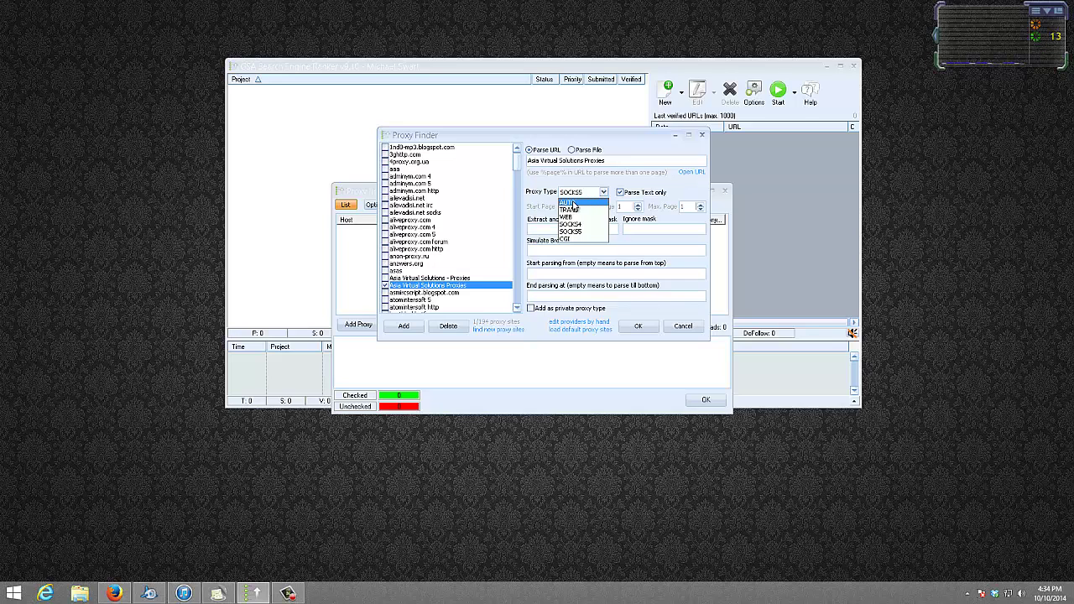
left_click(573, 203)
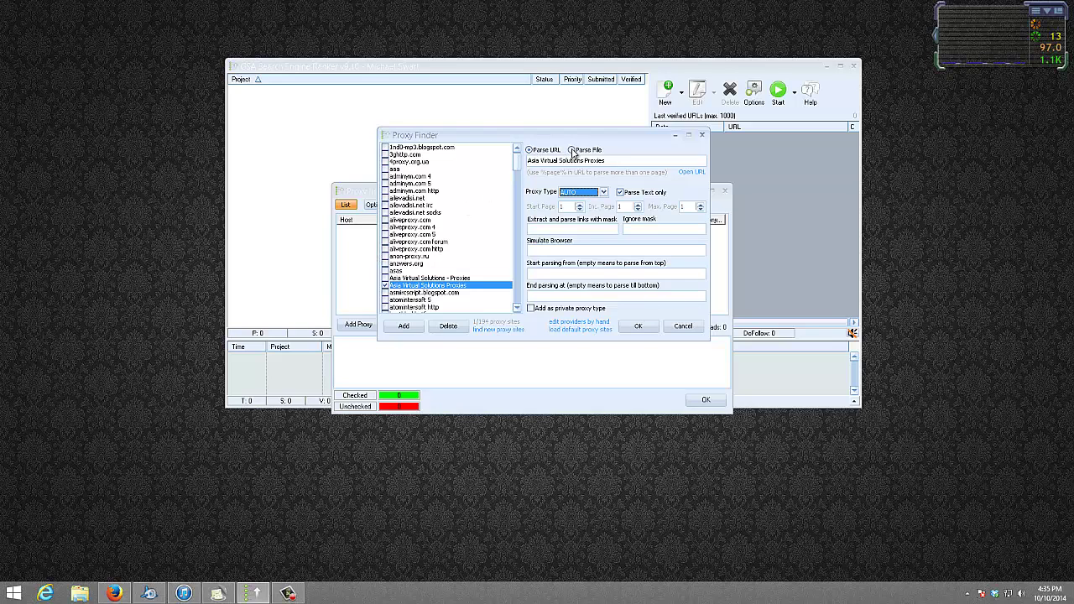
Step: Set the source to parse the file Public Proxies.txt and save it
left_click(572, 150)
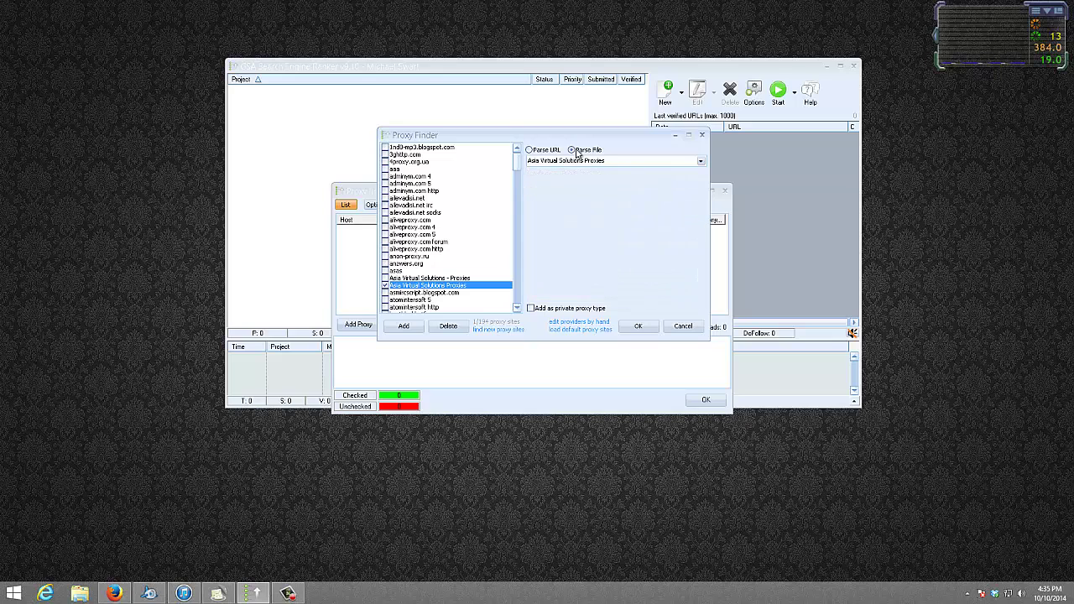
left_click(701, 162)
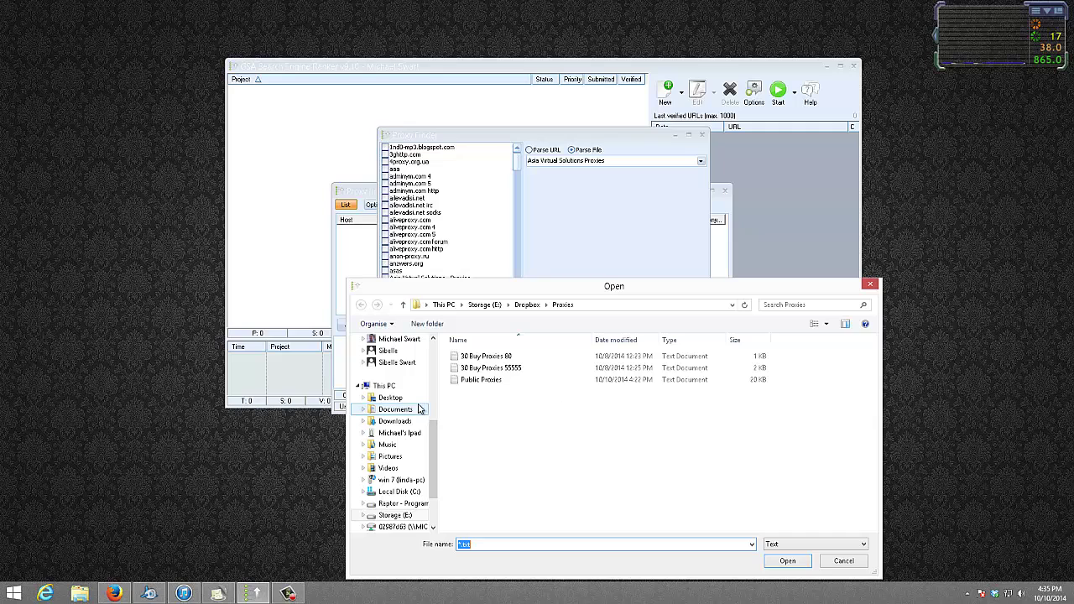
scroll(437, 385, "up", 5)
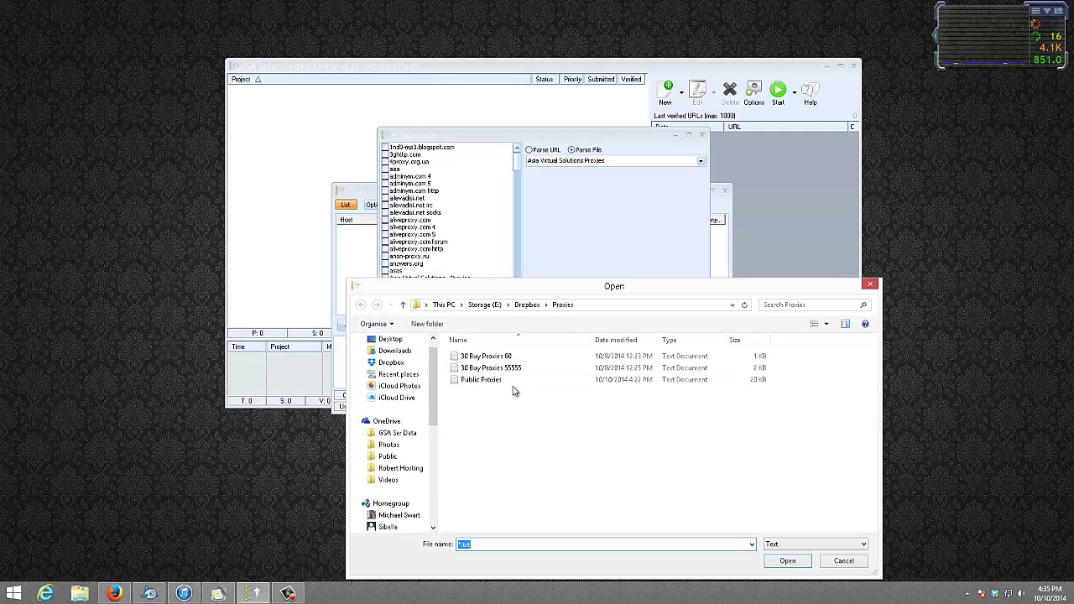
double_click(480, 380)
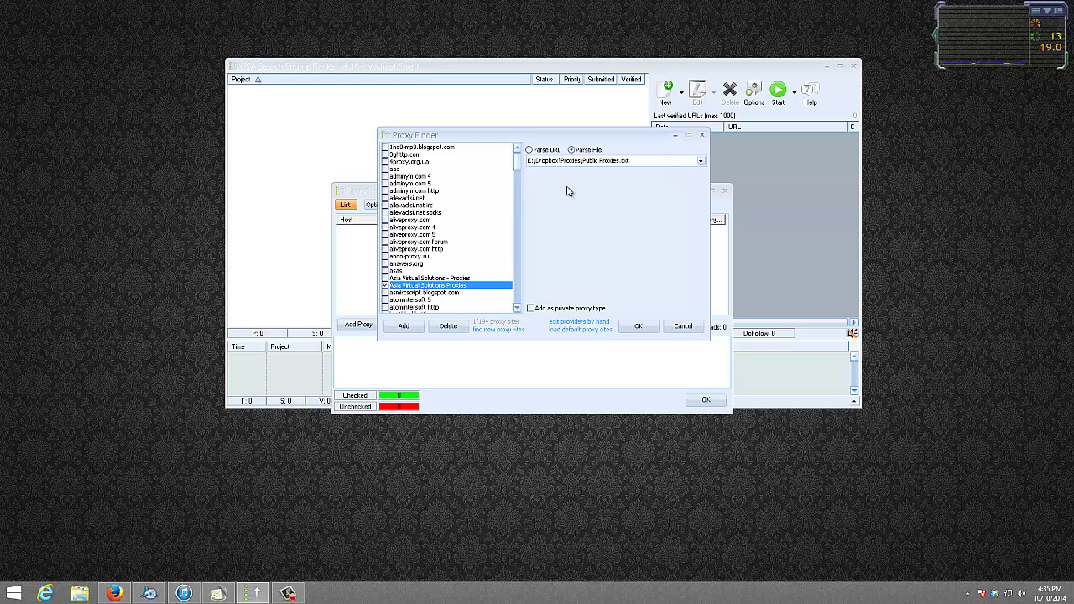
left_click(639, 327)
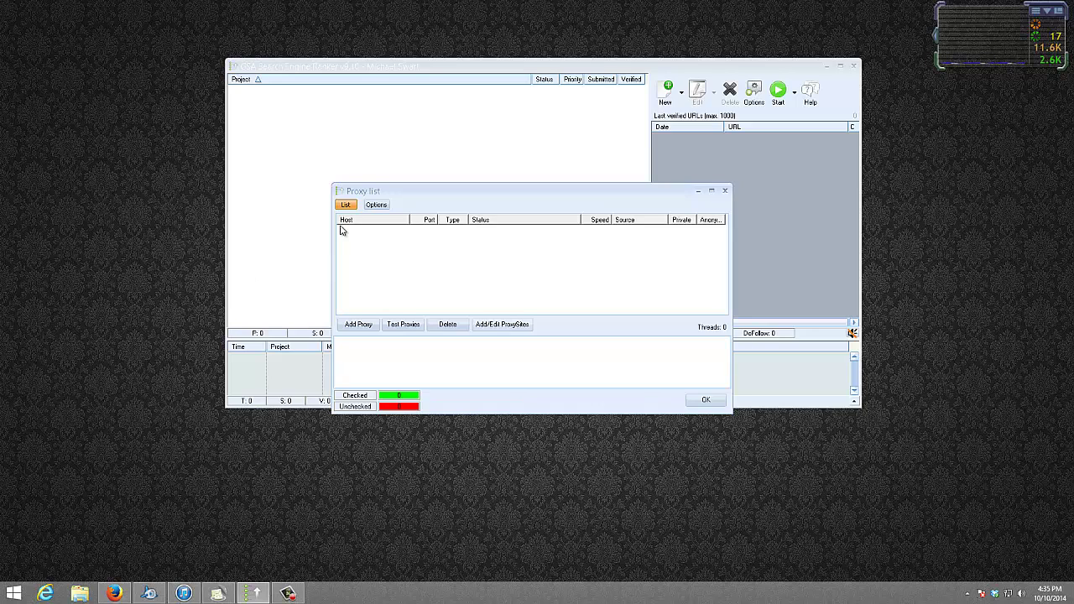
Step: Enable 60-minute auto-search, public-only anonymity testing, 60-minute bad-proxy removal, keep-alive and auto-disable
left_click(376, 206)
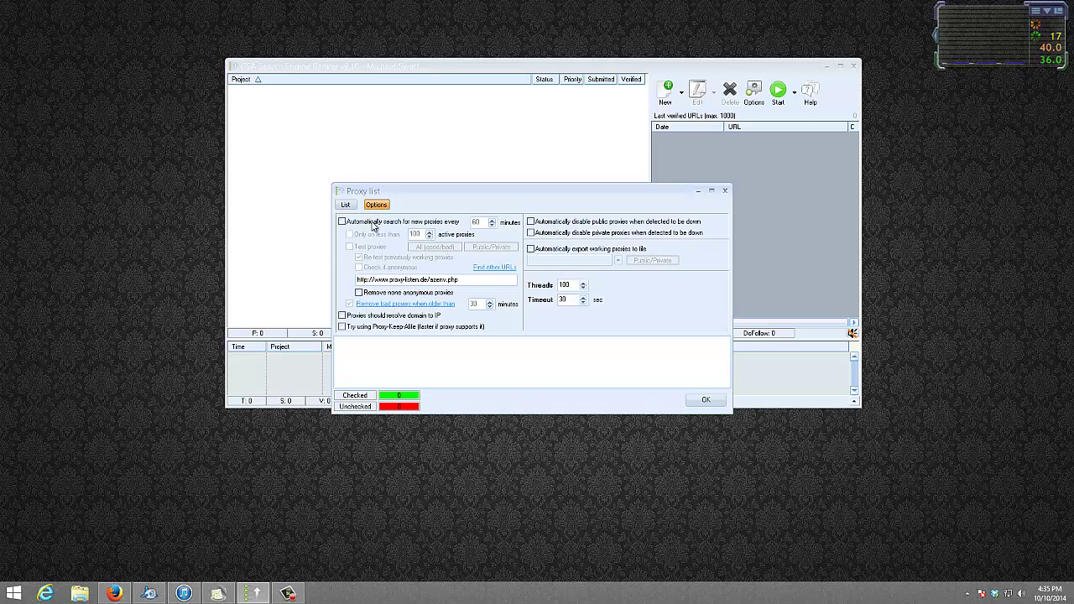
left_click(341, 221)
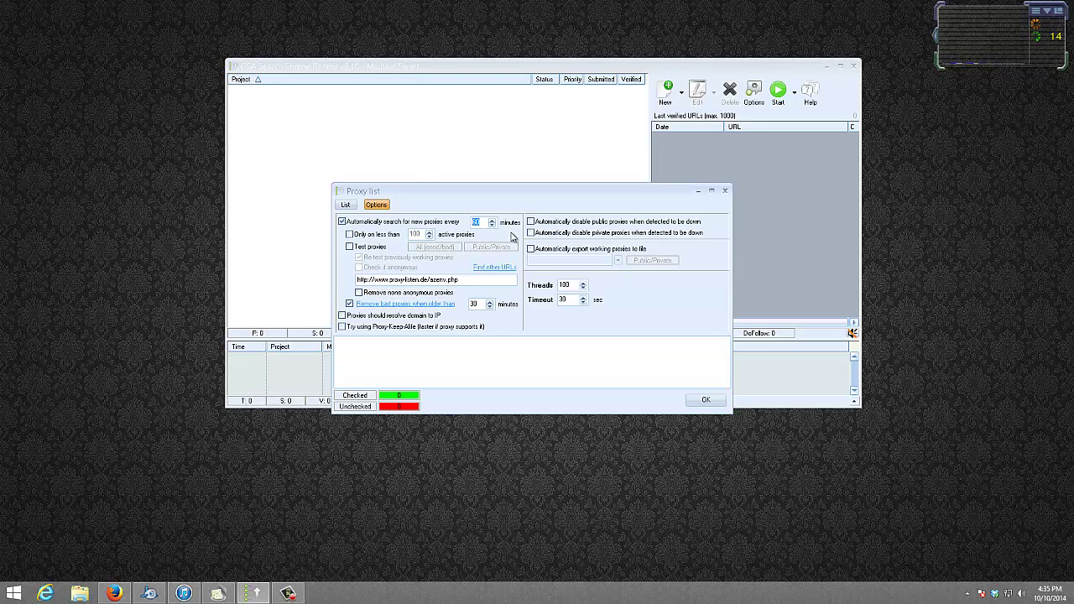
left_click(350, 248)
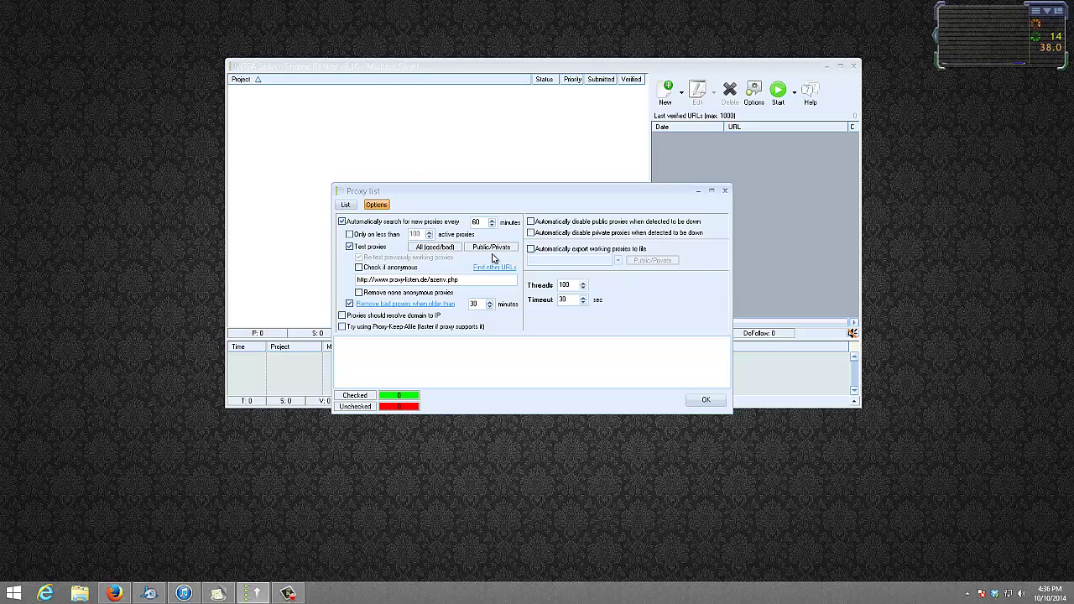
left_click(496, 249)
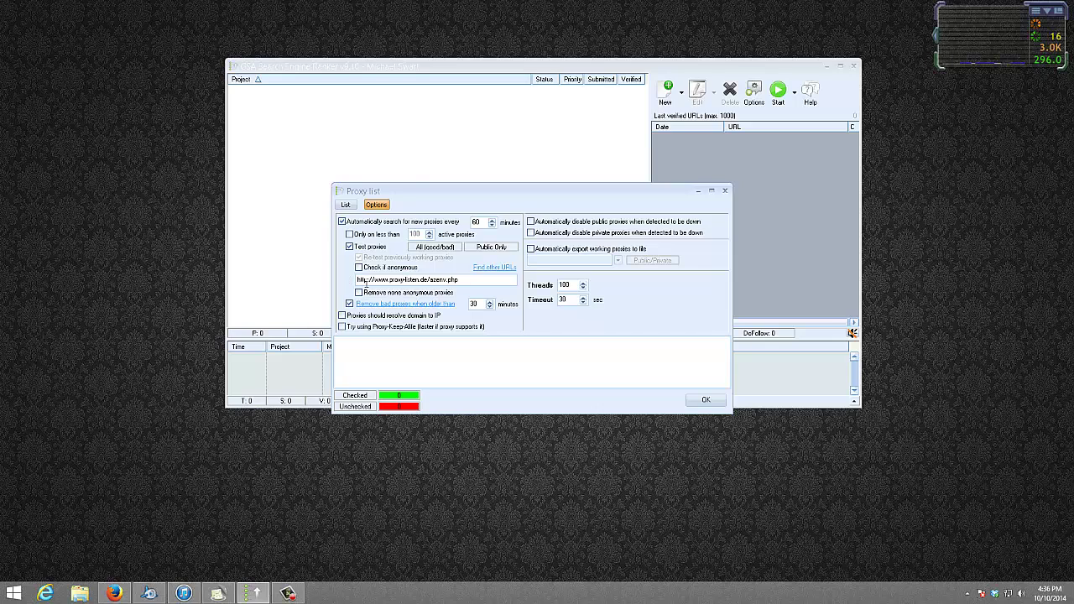
left_click(359, 268)
left_click(359, 293)
double_click(481, 303)
type("60")
left_click(342, 327)
left_click(531, 221)
Step: From the proxy table, run Find online + Test to gather and test 1003 proxies
left_click(345, 204)
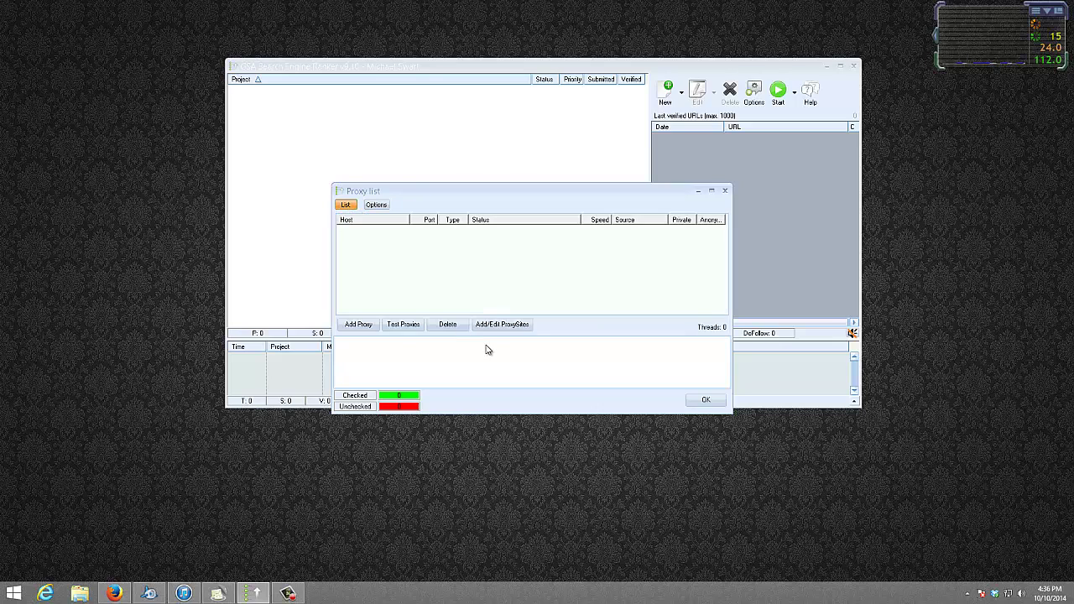
left_click(356, 325)
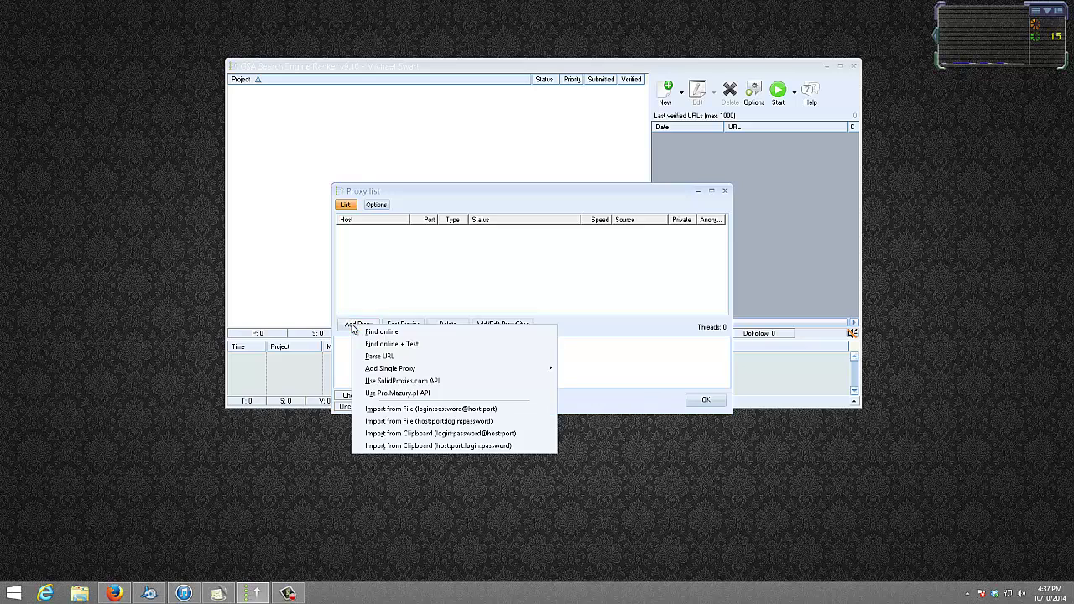
left_click(421, 348)
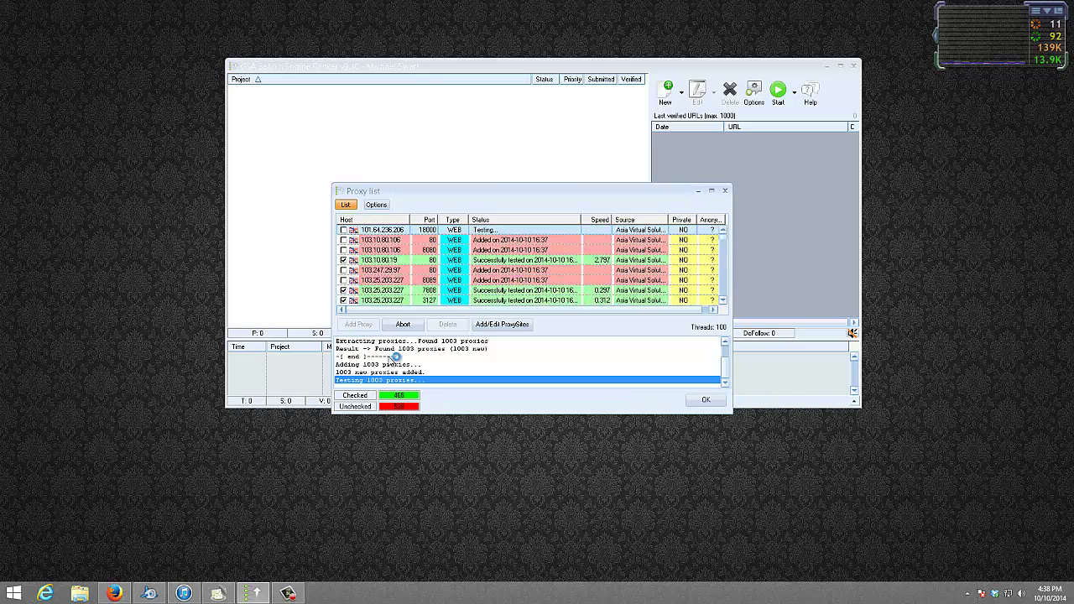
Step: Reopen the Options tab of the Proxy list to review the search and test settings
left_click(380, 206)
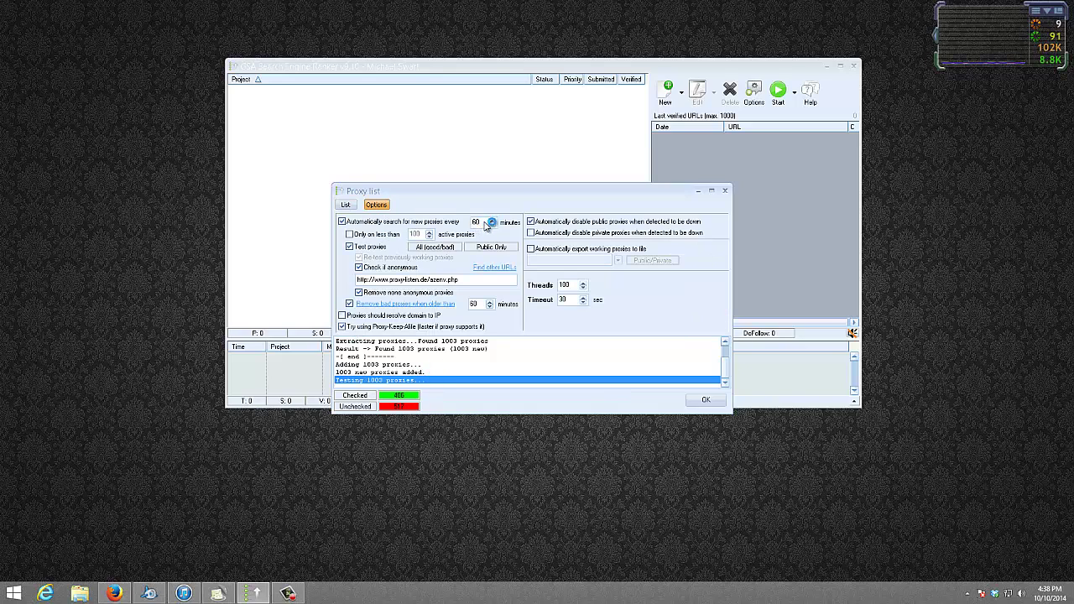